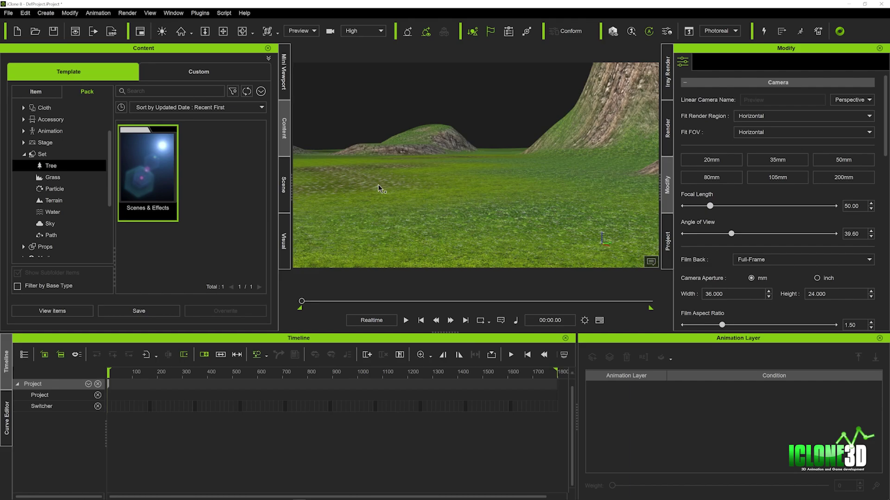
Step: Drop Grass.iGrass from the Scenes & Effects grass pack onto the terrain
click(52, 178)
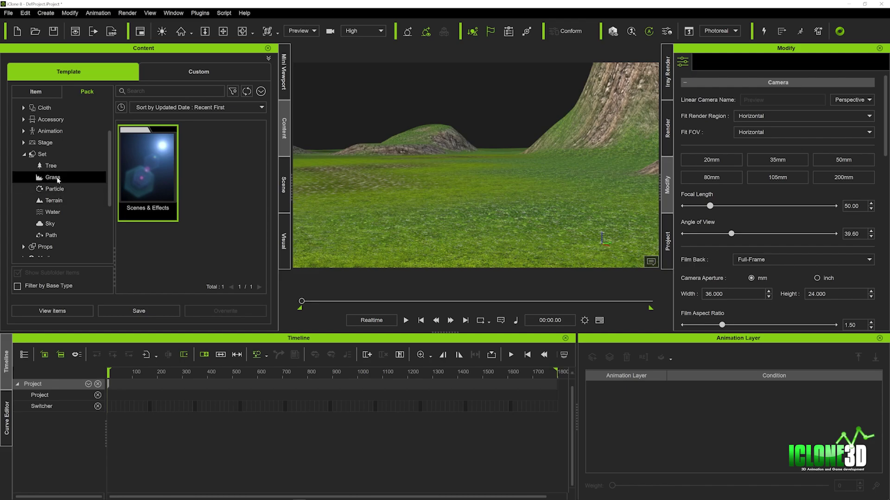
double_click(152, 178)
mouse_move(257, 143)
mouse_down()
mouse_move(261, 253)
mouse_move(261, 164)
mouse_move(278, 169)
mouse_up()
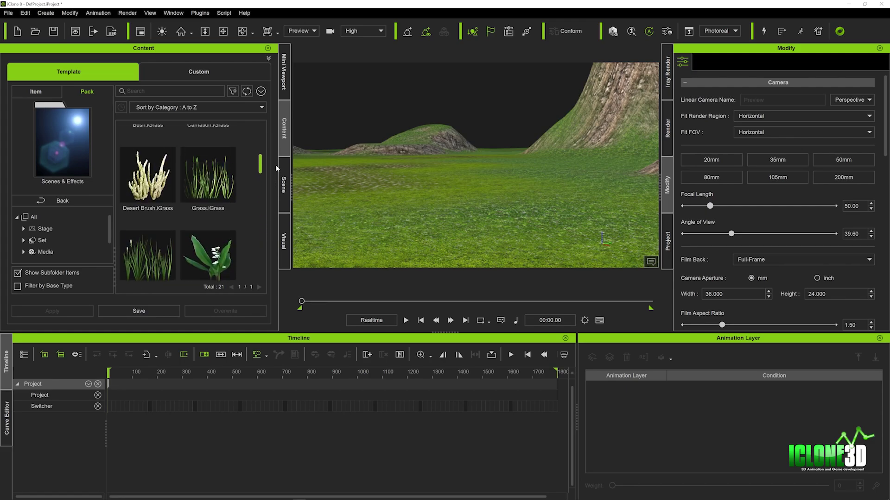
drag(209, 185, 429, 237)
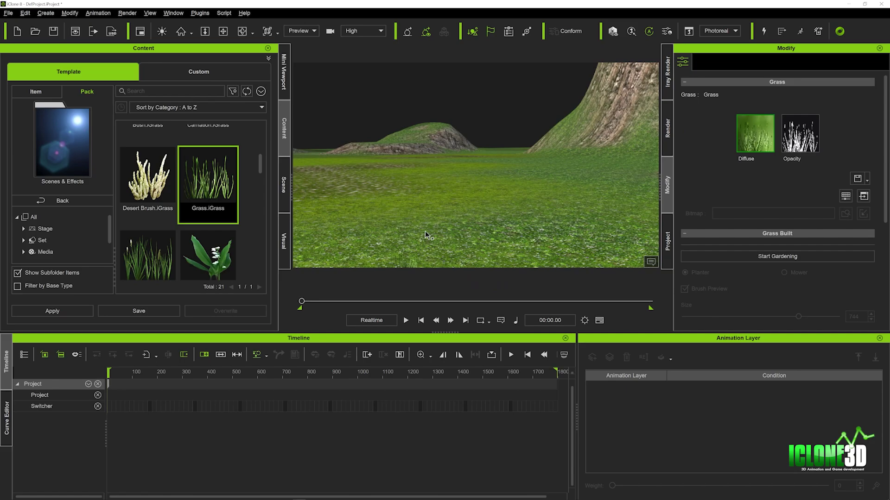
scroll(425, 231, down, 3)
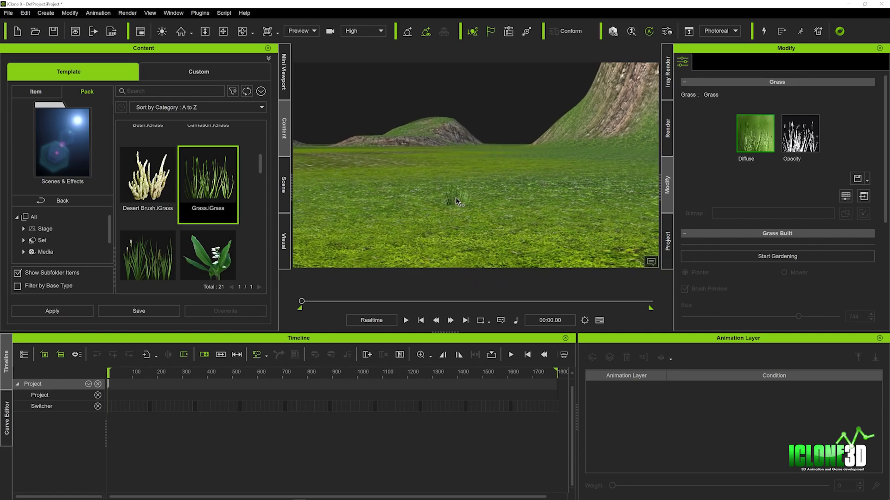
scroll(455, 198, down, 2)
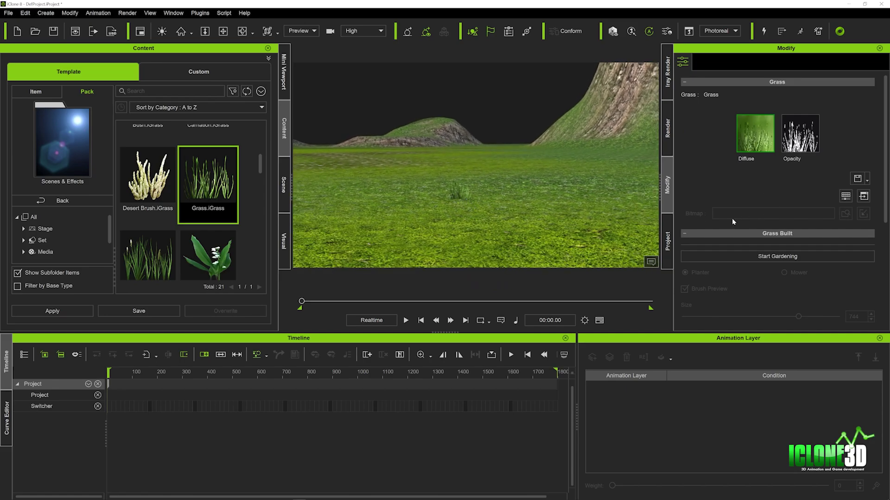
Step: Paint a wide band of tall grass across the foreground with the Planter brush, then stop gardening
click(769, 256)
mouse_move(463, 218)
mouse_down()
mouse_move(447, 169)
mouse_move(454, 193)
mouse_move(453, 179)
mouse_up()
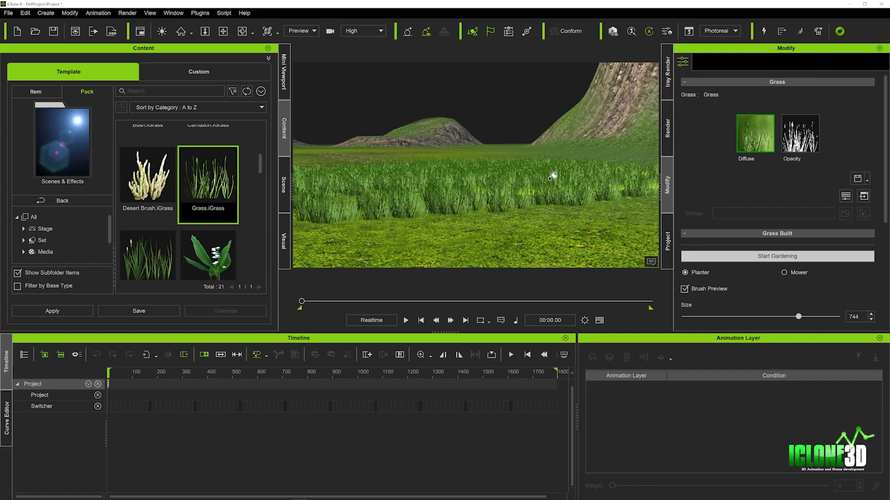
click(778, 256)
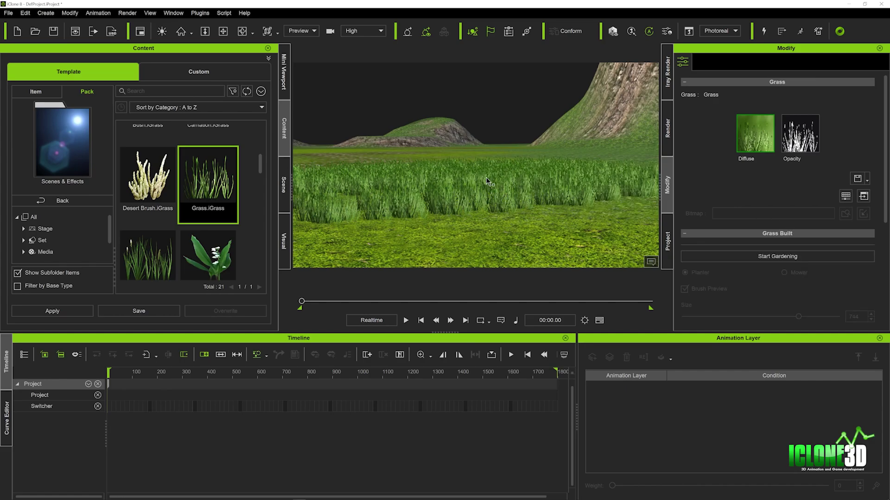
scroll(491, 208, up, 5)
right_drag(491, 207, 492, 213)
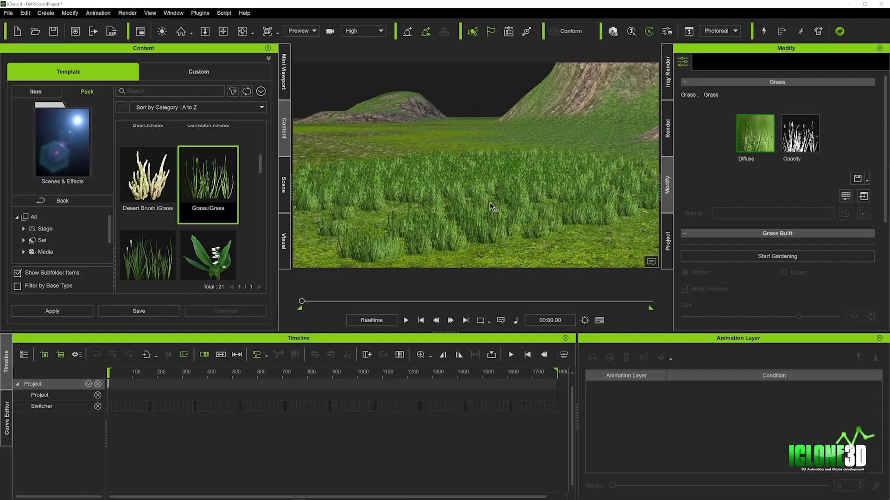
Step: Play the animation to watch the grass, stop it, and go back to the Set content categories
key(space)
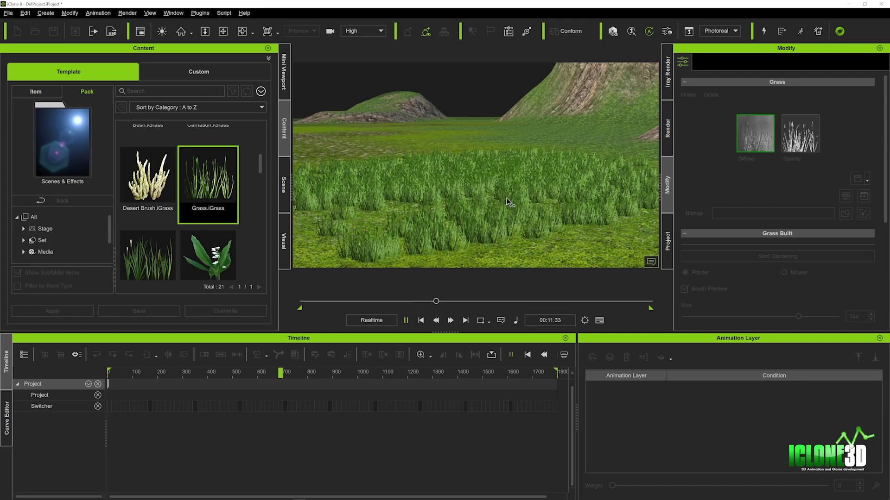
right_drag(507, 198, 485, 204)
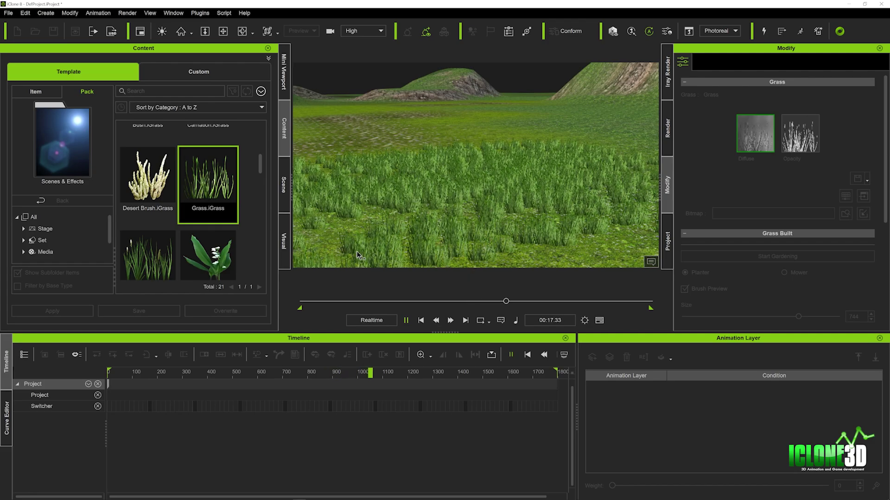
click(421, 322)
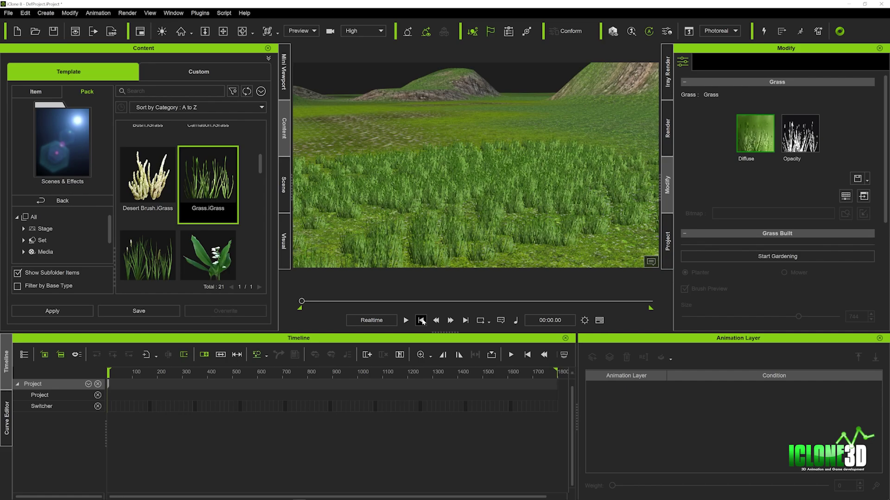
click(85, 200)
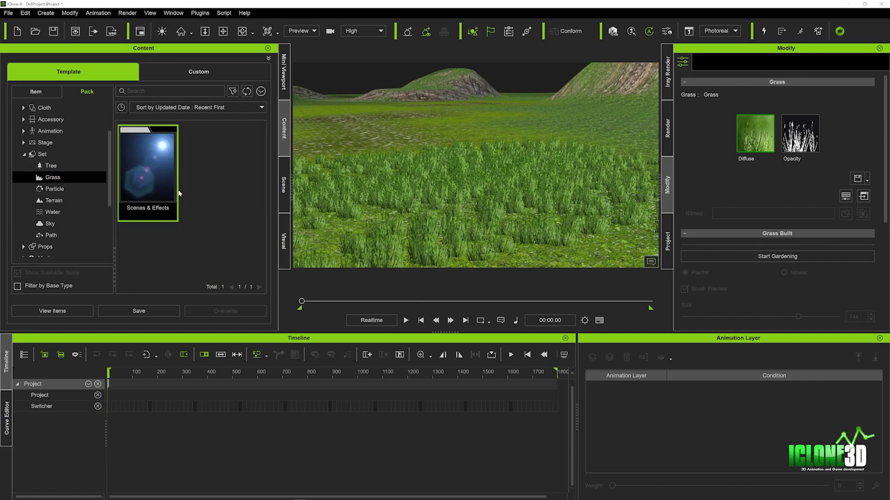
Step: Place an Alaska Cedar from the Scenes & Effects tree pack into the scene
click(49, 168)
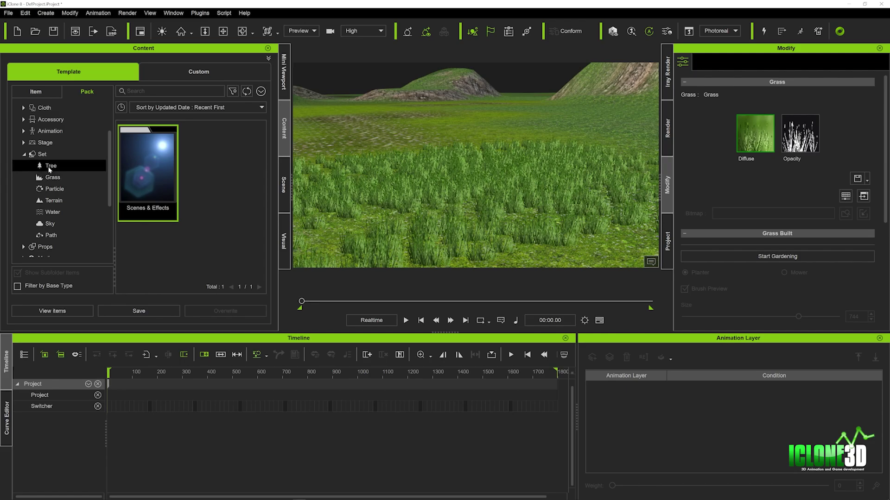
double_click(152, 172)
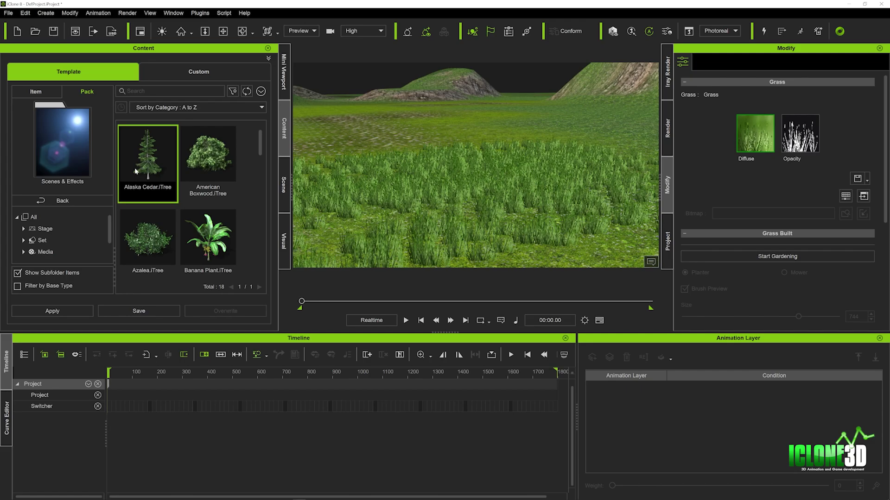
drag(138, 171, 458, 190)
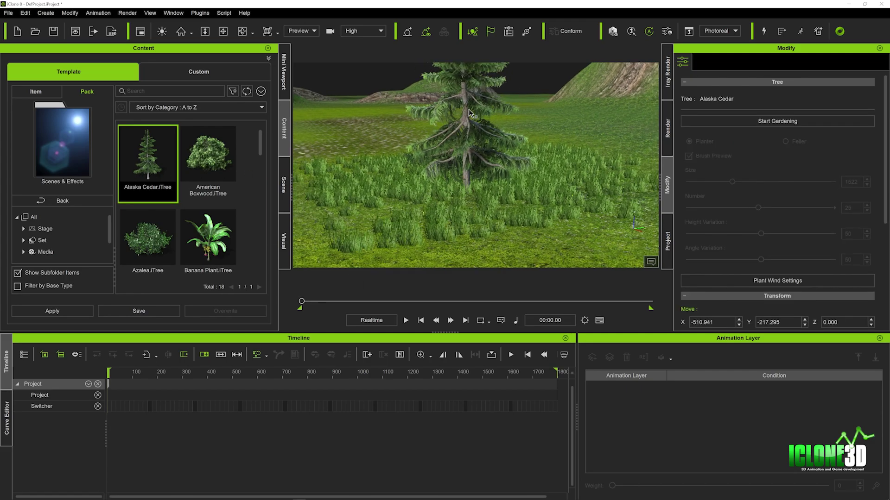
middle_drag(468, 109, 466, 138)
Step: Garden extra Alaska Cedars into the grass with the planter Size raised to 923
click(802, 121)
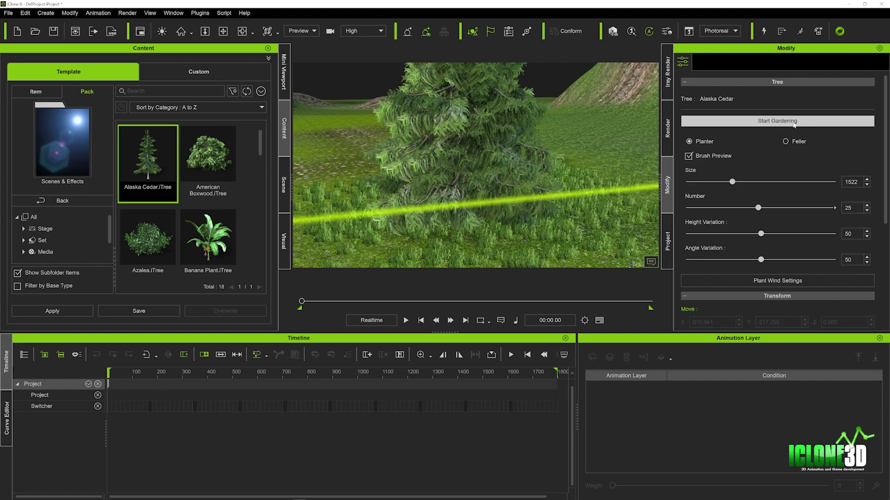
drag(732, 182, 691, 183)
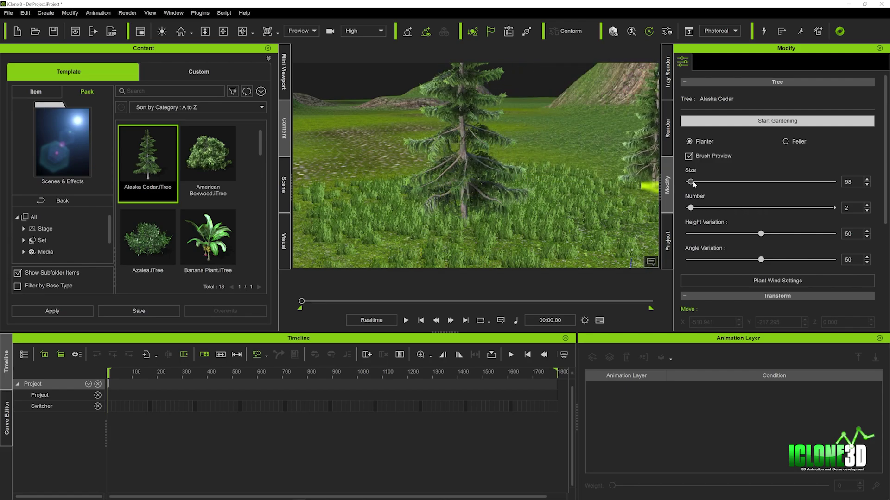
drag(693, 183, 717, 183)
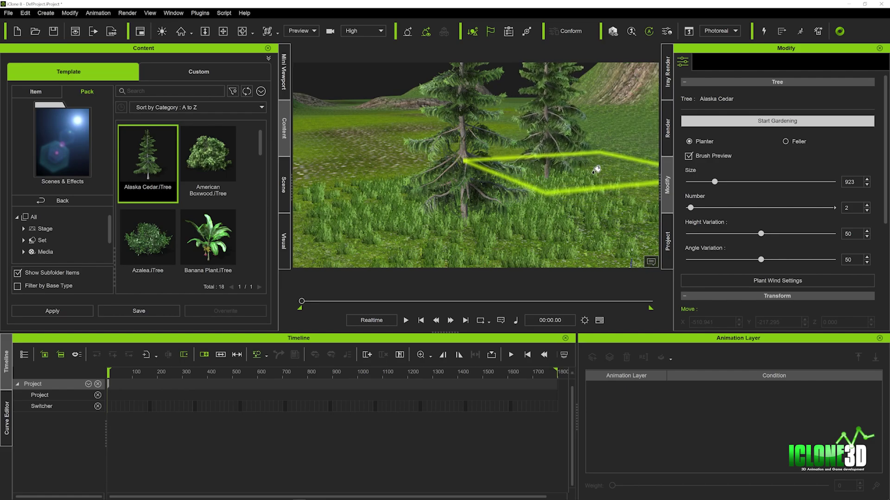
click(507, 182)
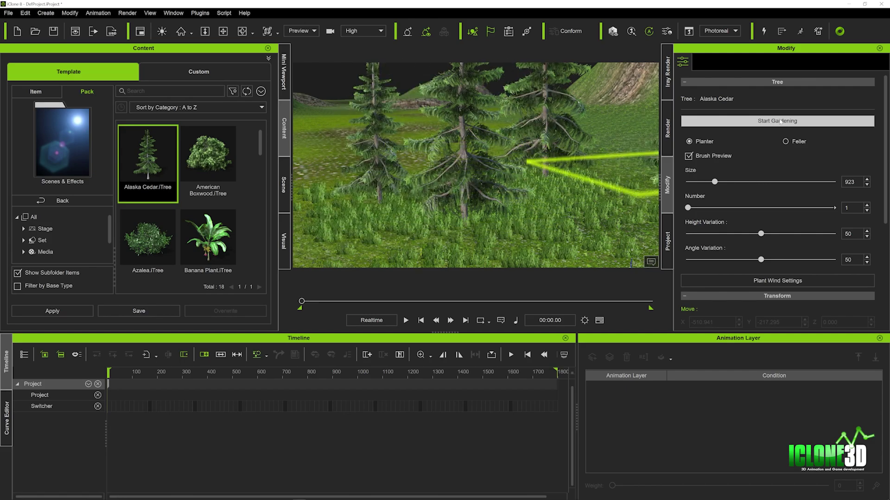
Step: Set Plant Wind Settings Gust Frequency to 100 and play the scene to watch the cedars sway
click(781, 121)
scroll(738, 178, down, 3)
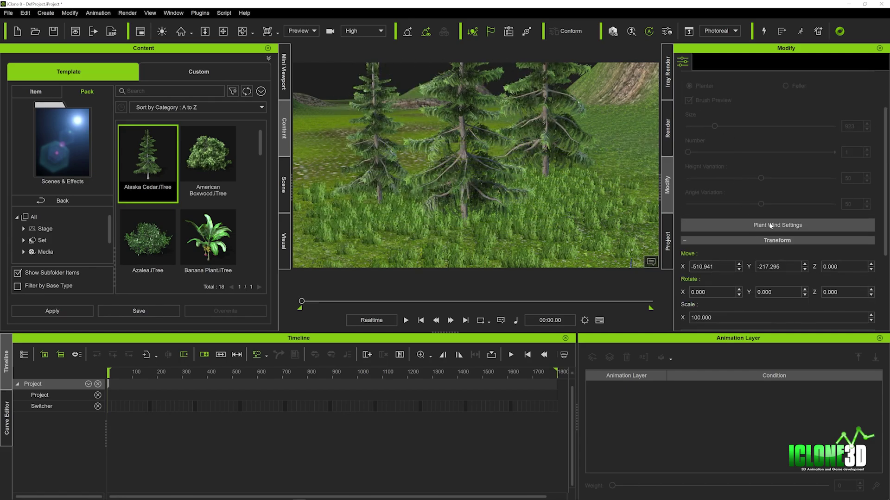
click(768, 226)
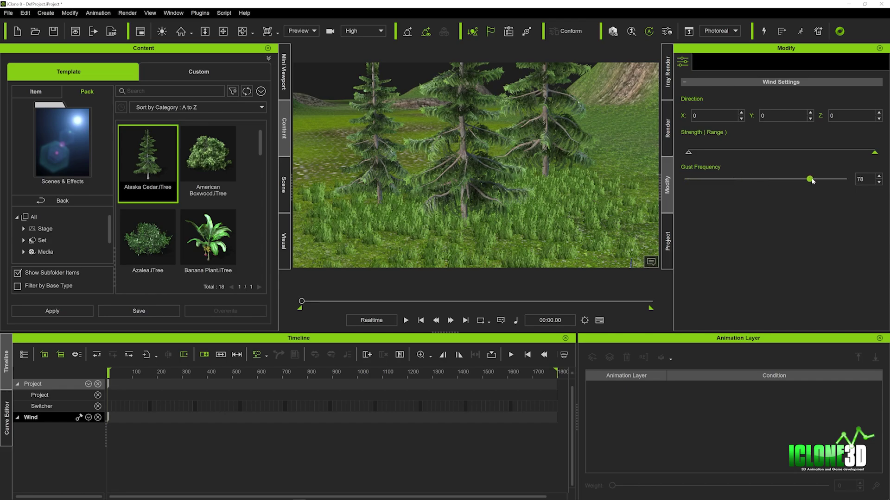
key(space)
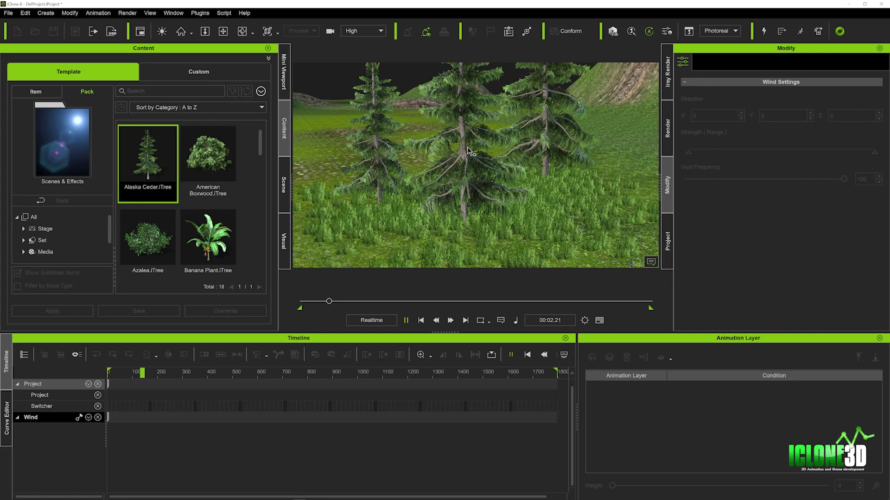
right_drag(468, 150, 493, 123)
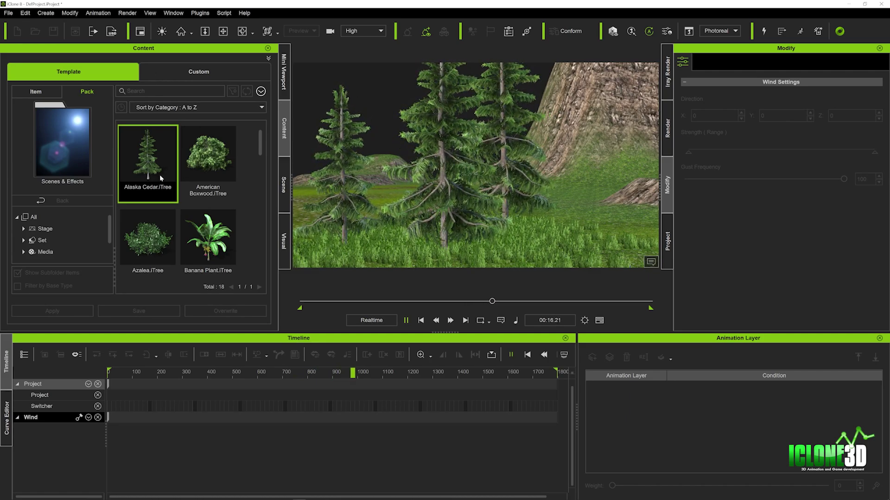
Step: Stop playback, drop Rough Grass.iTree onto the terrain, and garden it with Number 36
key(space)
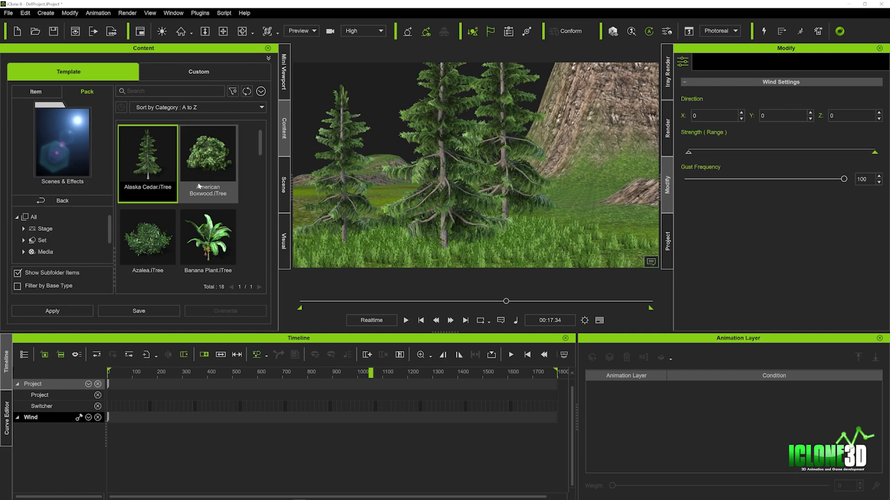
scroll(207, 186, down, 2)
scroll(201, 192, down, 2)
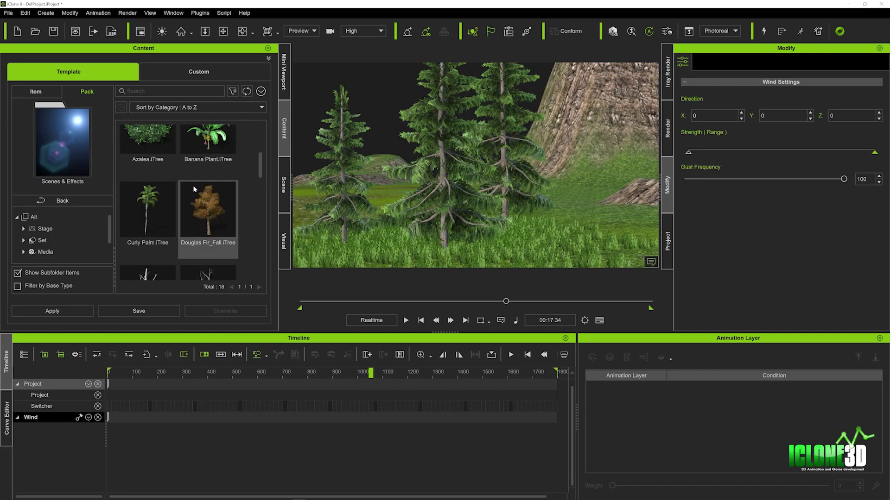
scroll(190, 185, down, 4)
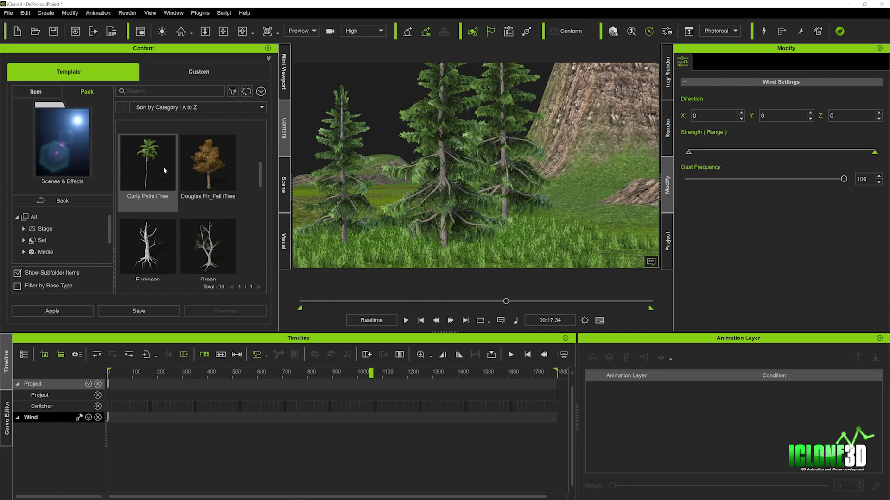
scroll(191, 188, down, 4)
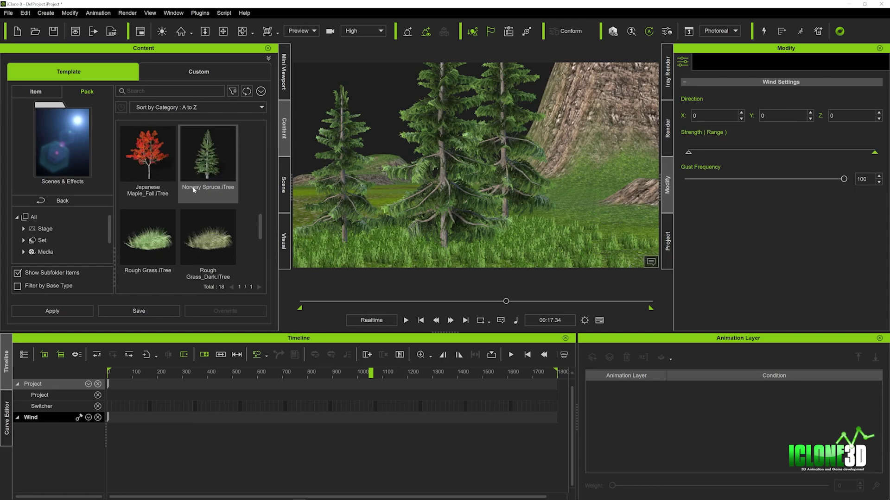
drag(153, 172, 550, 249)
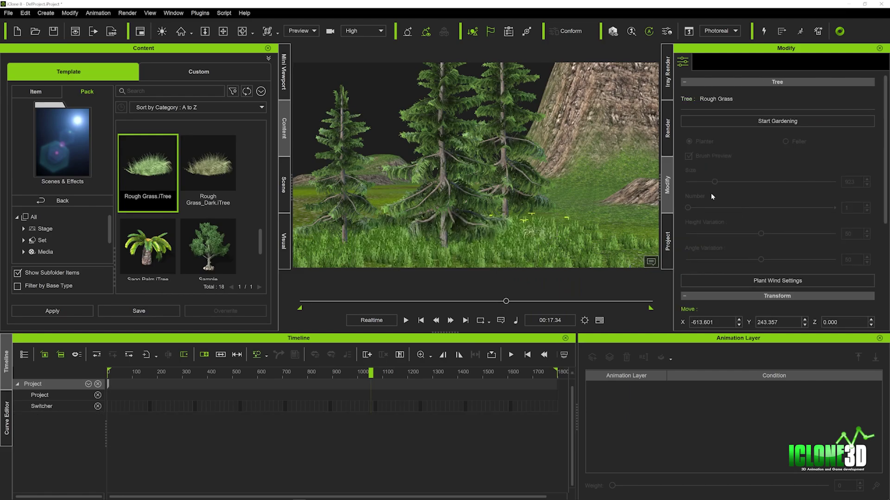
click(775, 121)
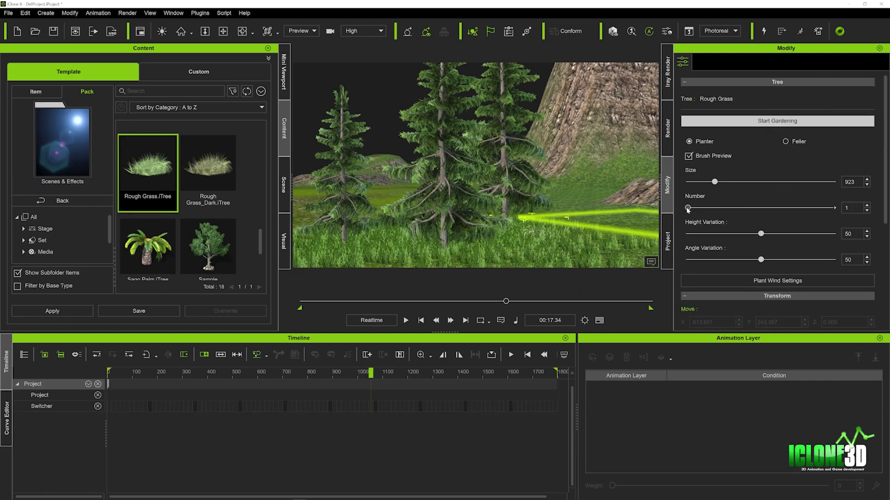
drag(764, 210, 793, 209)
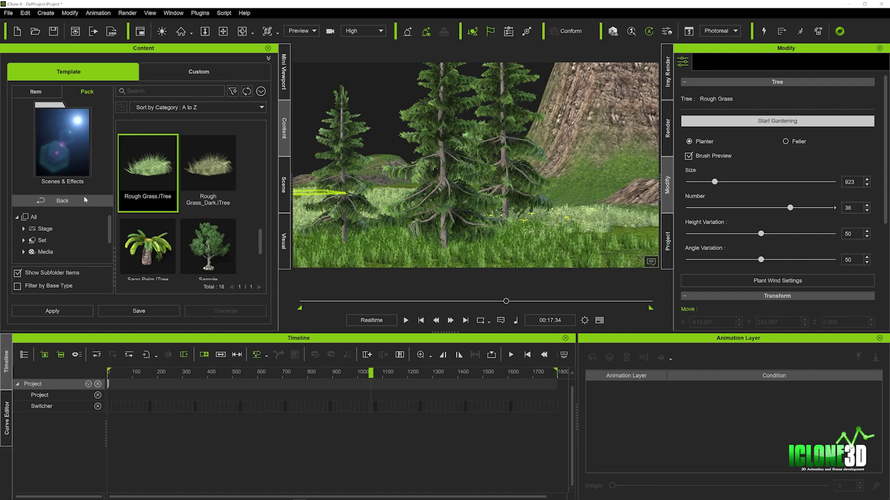
Step: Place a Sample Broadleaf.iTree beside the cedars and play the animation again
scroll(203, 226, down, 1)
scroll(204, 222, down, 2)
click(210, 214)
drag(211, 215, 572, 216)
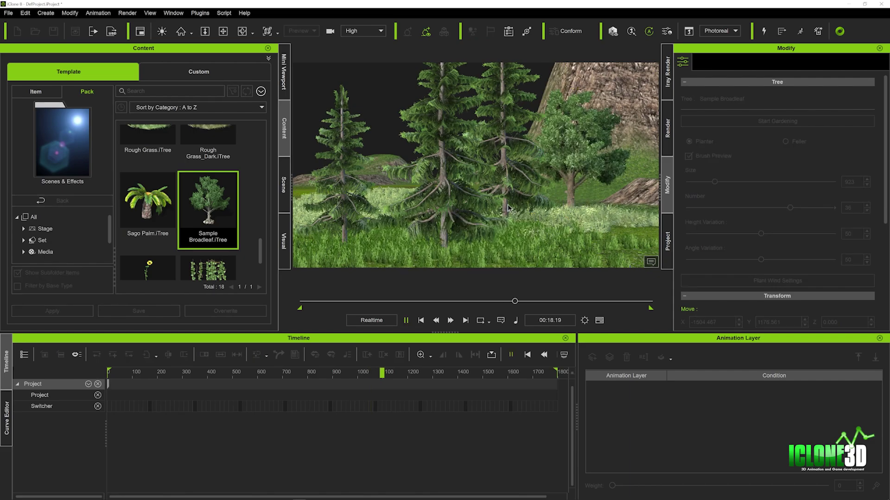
key(space)
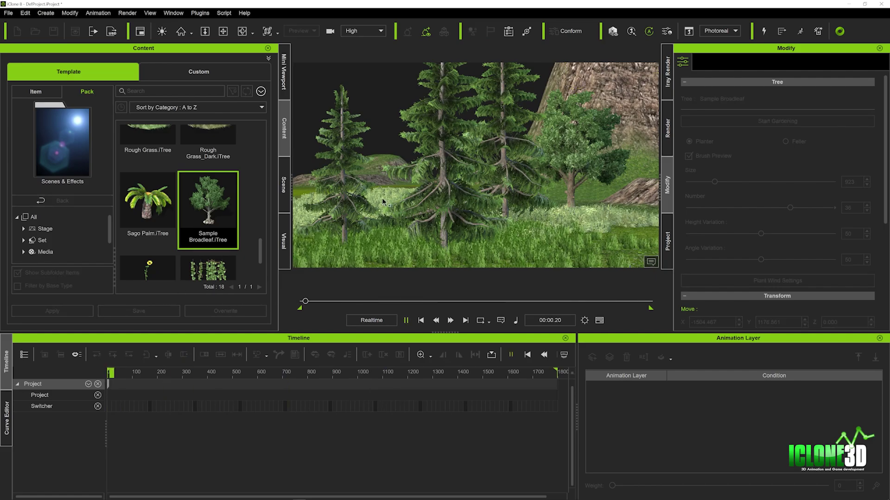